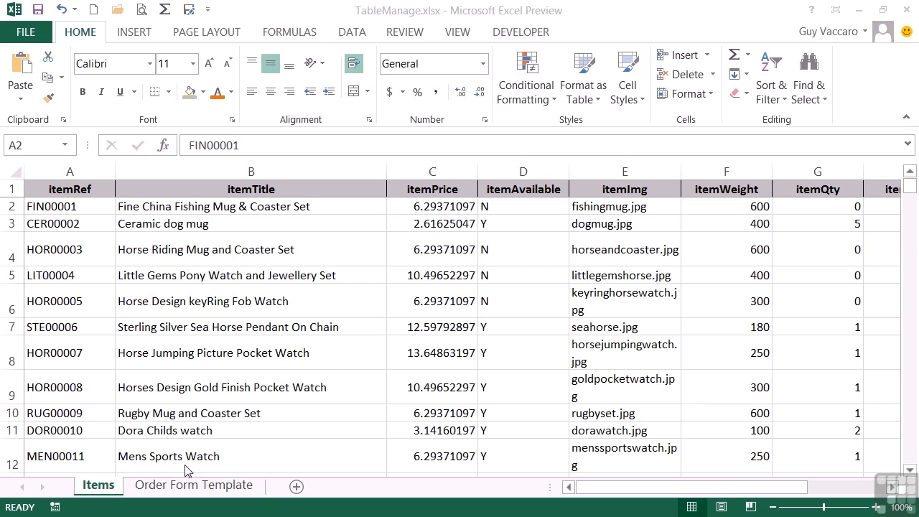
- On the Order Form Template sheet, enter item SAM01932 with a quantity of 5 in row 13
click(208, 485)
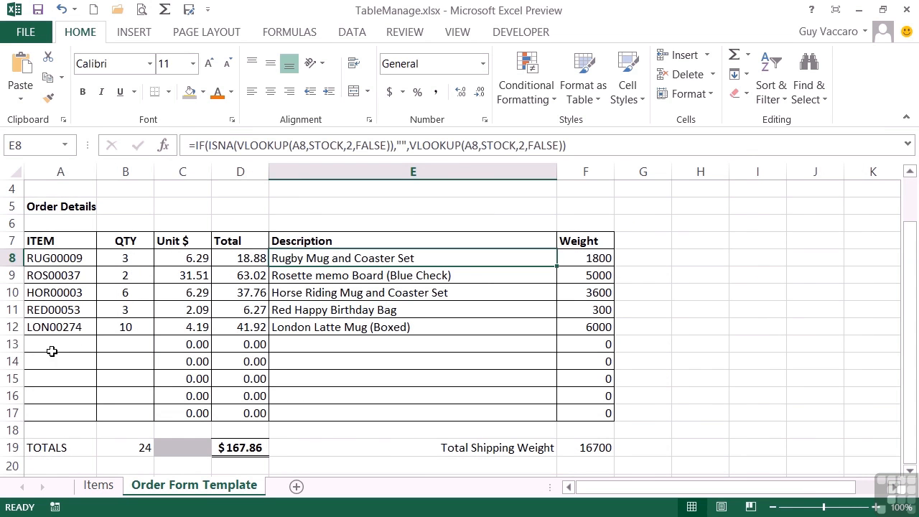
click(44, 345)
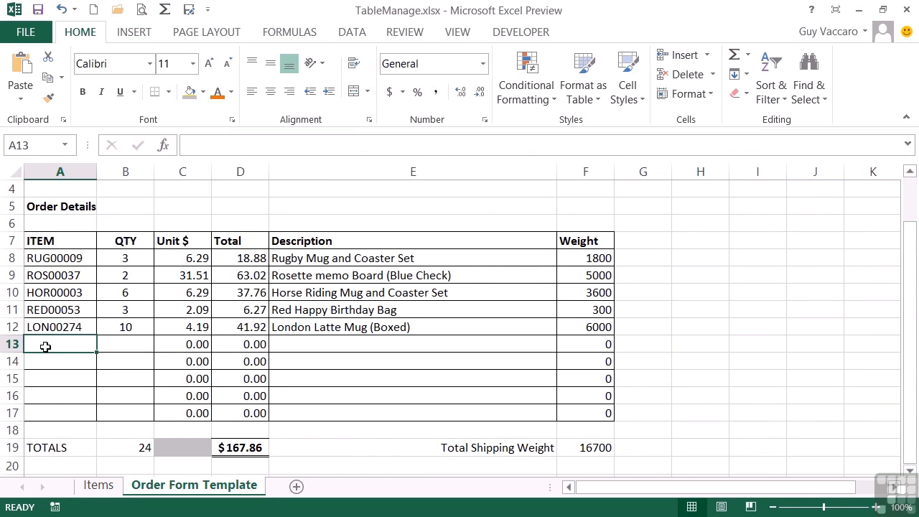
text(SAM01932)
key(Tab)
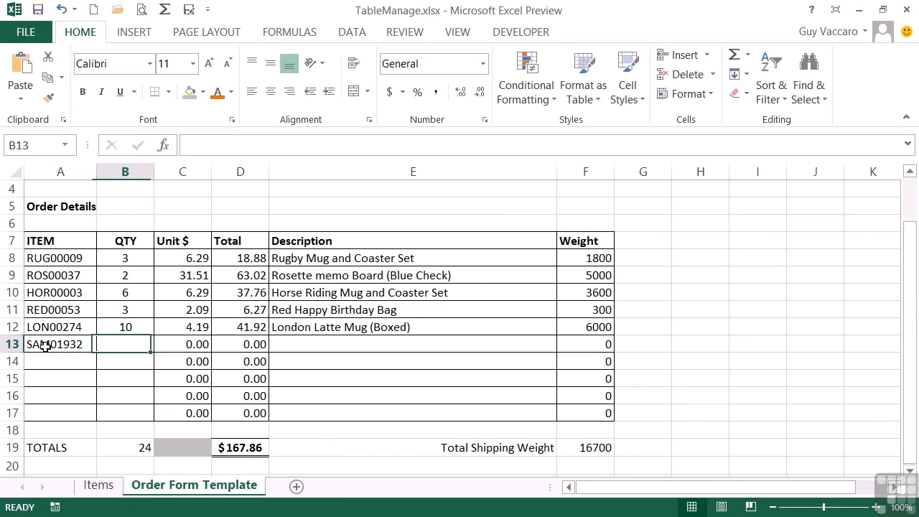
text(5)
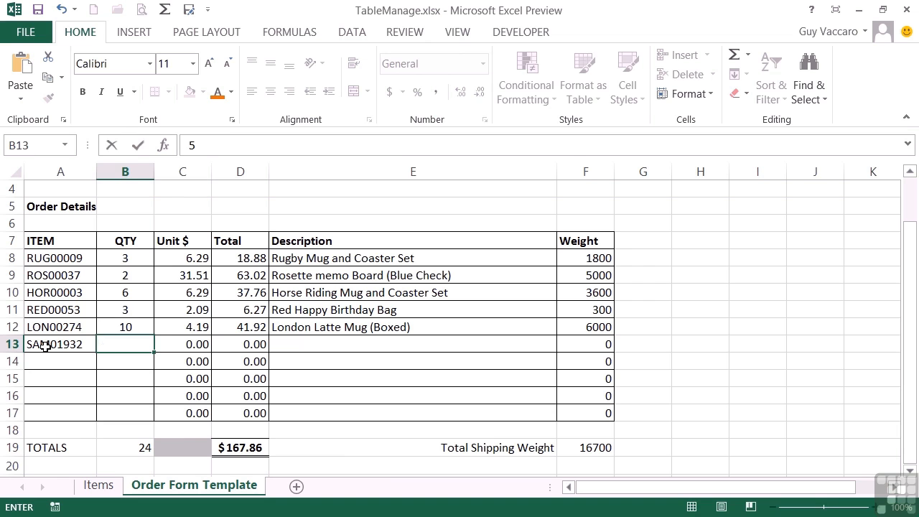
key(Tab)
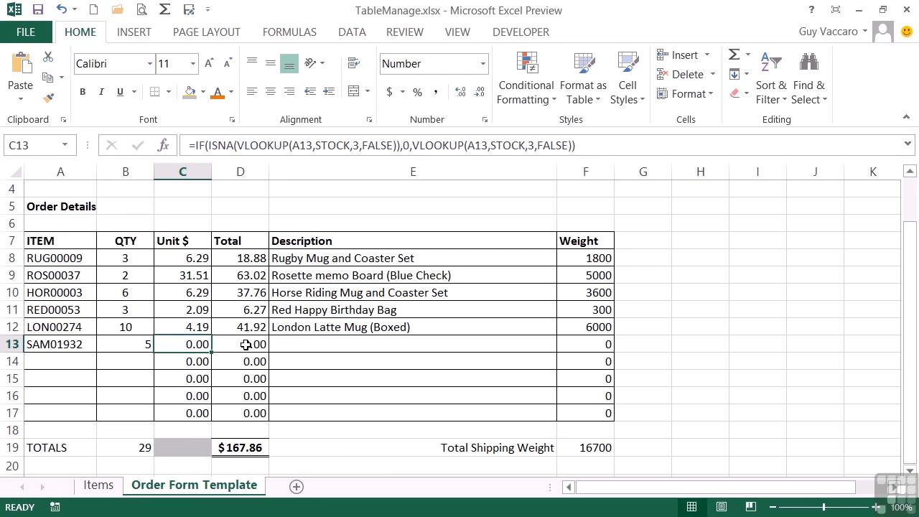
click(73, 344)
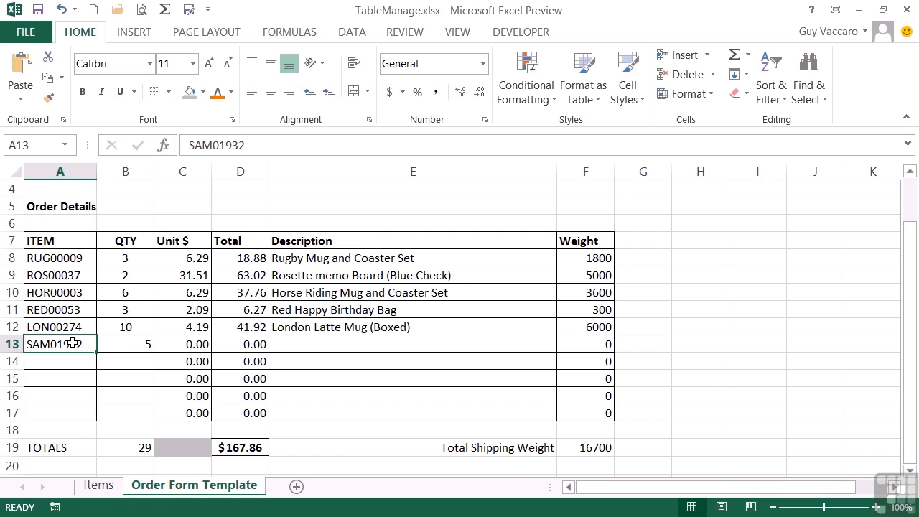
- On the Items sheet, enter the item reference SAM01932 in the first empty row below the list
click(98, 488)
click(95, 399)
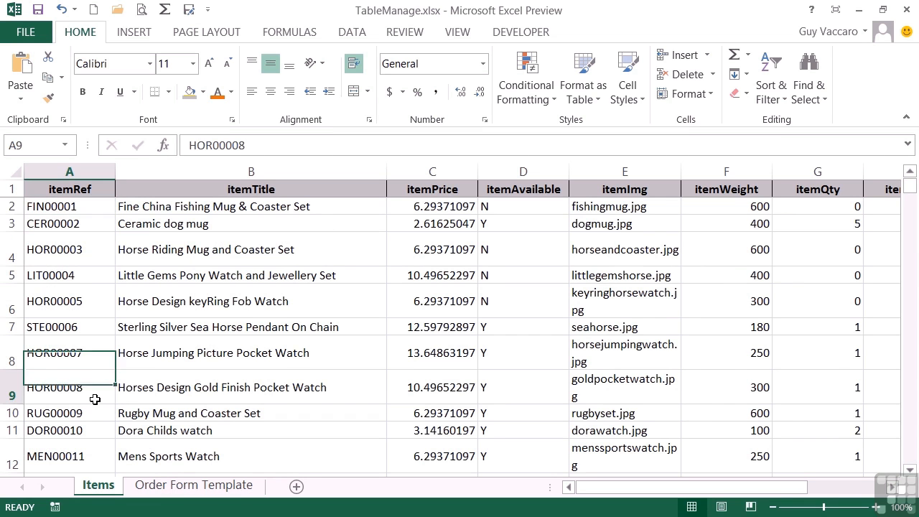
key(ctrl+Down)
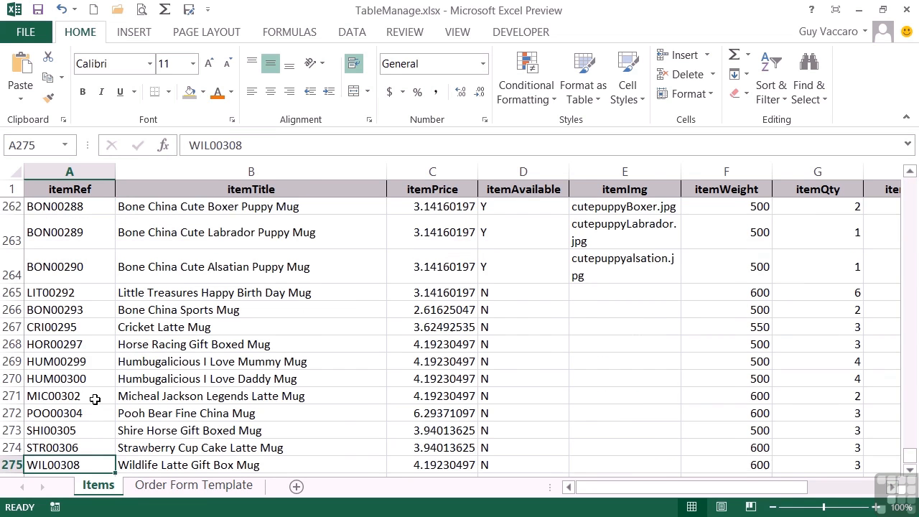
key(Down)
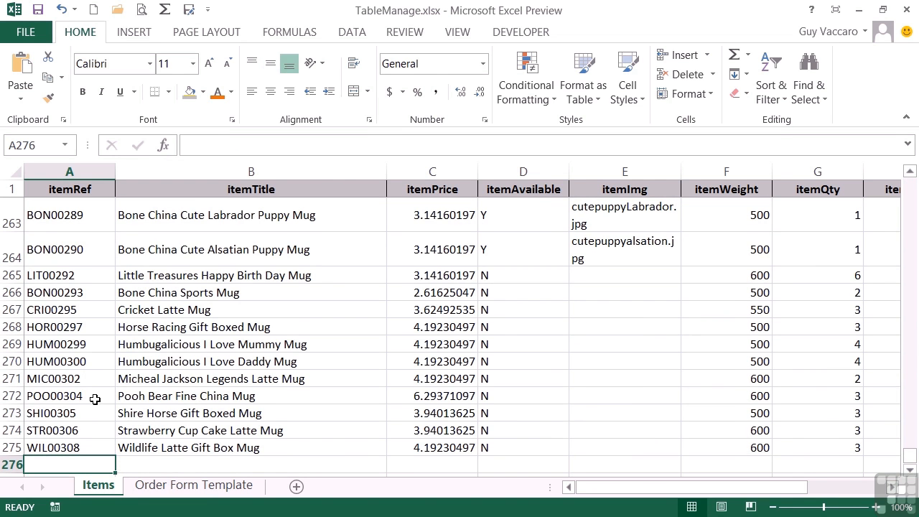
text(SAM01932)
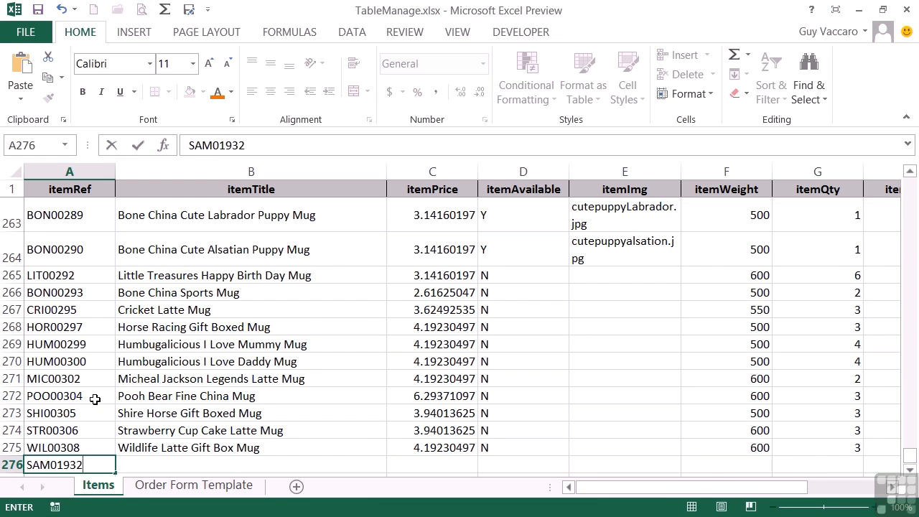
key(Tab)
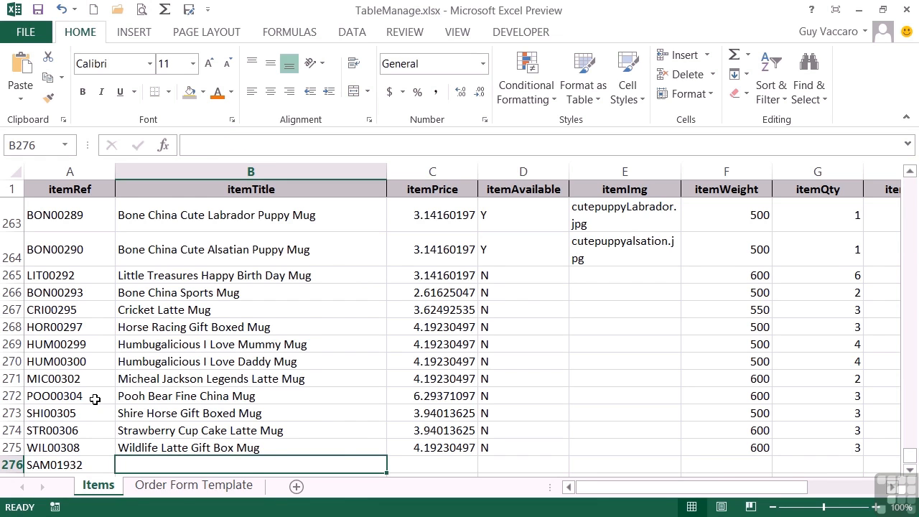
- Give the new item in row 276 the title Fireman Sam Action Figure and a price of 6.78654
text(Fireman Sam )
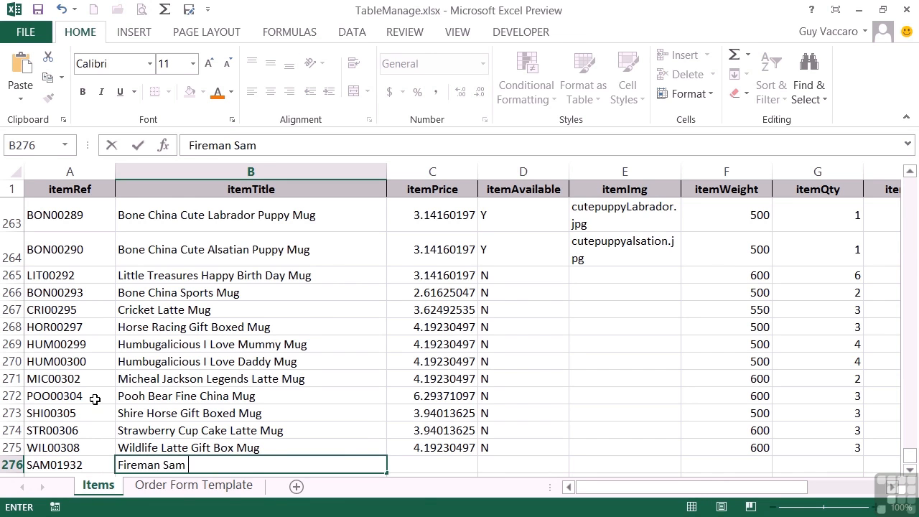
text(Action Figure)
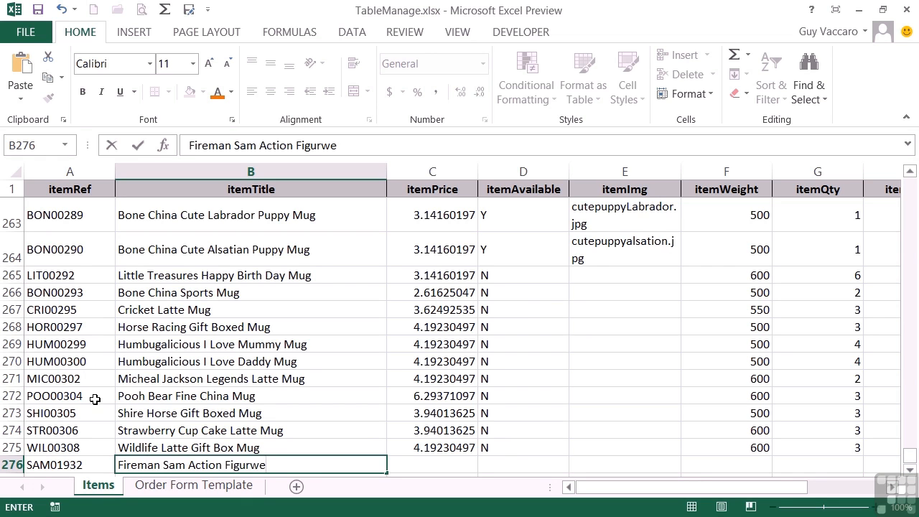
key(Tab)
text(6.786)
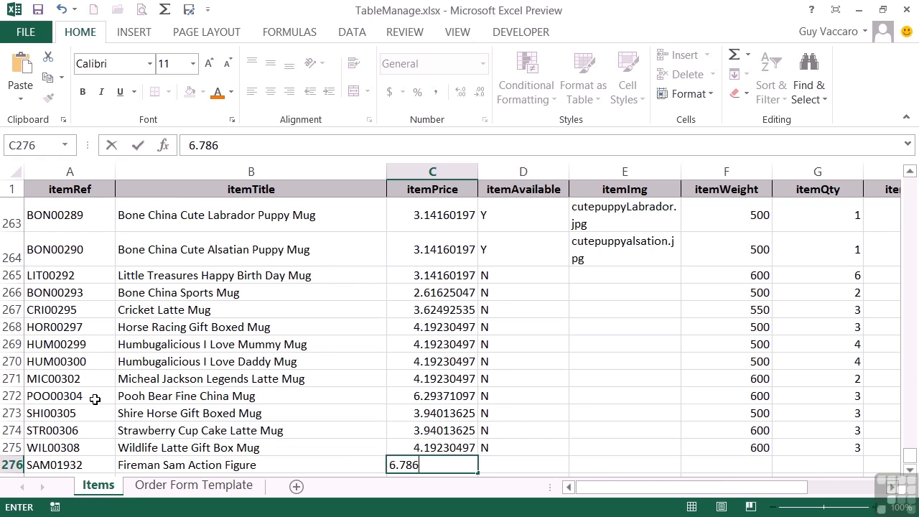
text(54)
key(Tab)
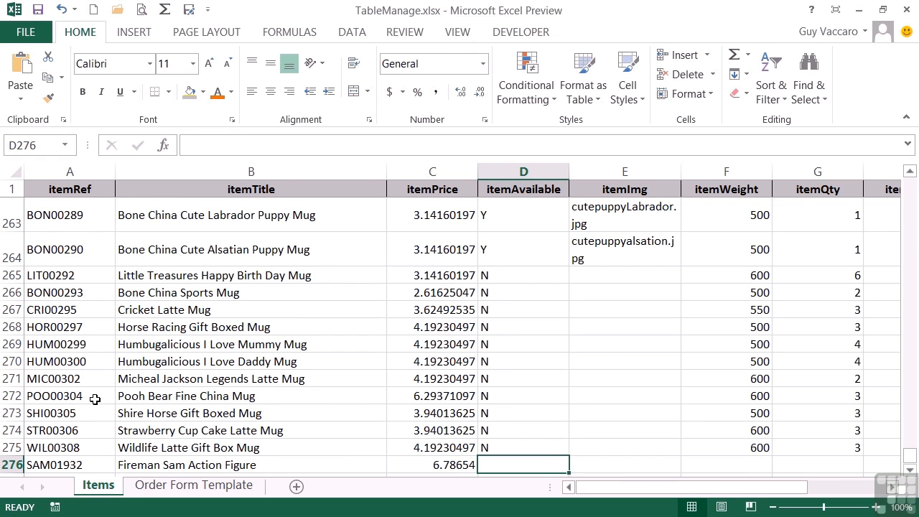
- Complete row 276 with availability Y, weight 800 and quantity 6, leaving the image blank
text(Y)
key(Tab)
key(Tab)
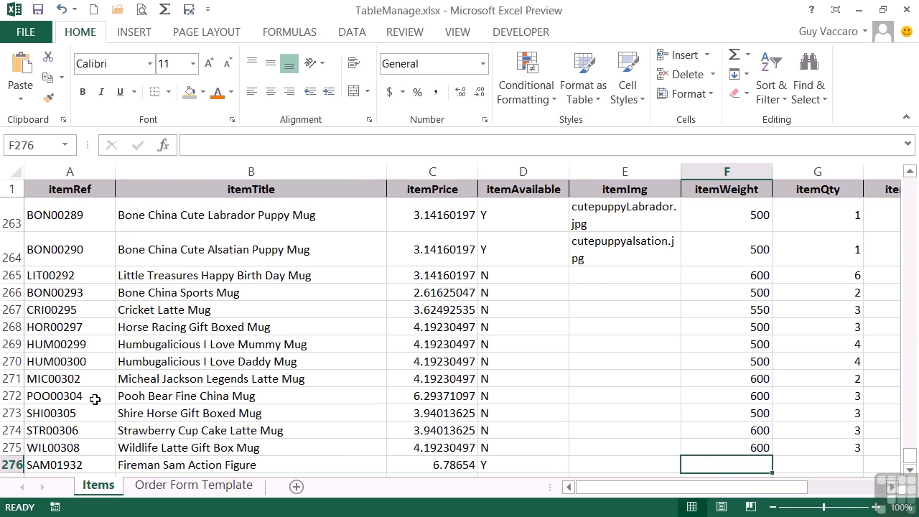
text(800)
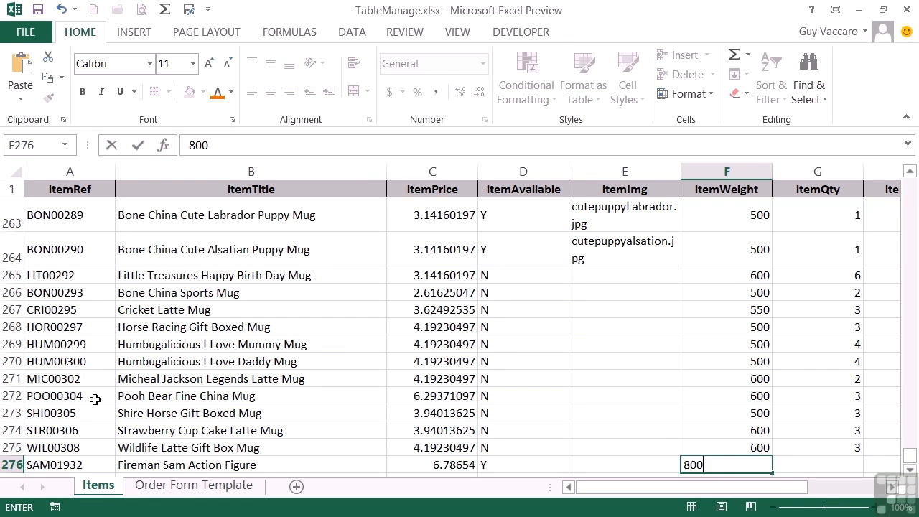
key(Tab)
text(6)
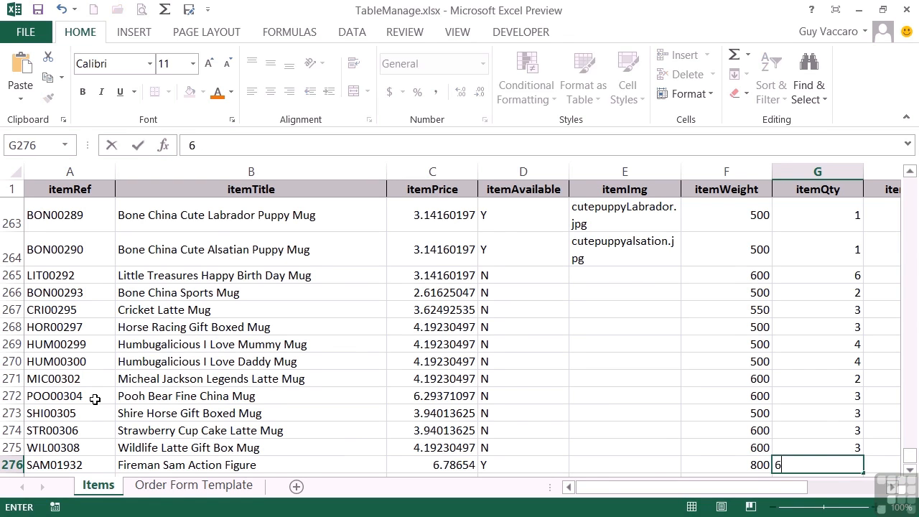
key(Tab)
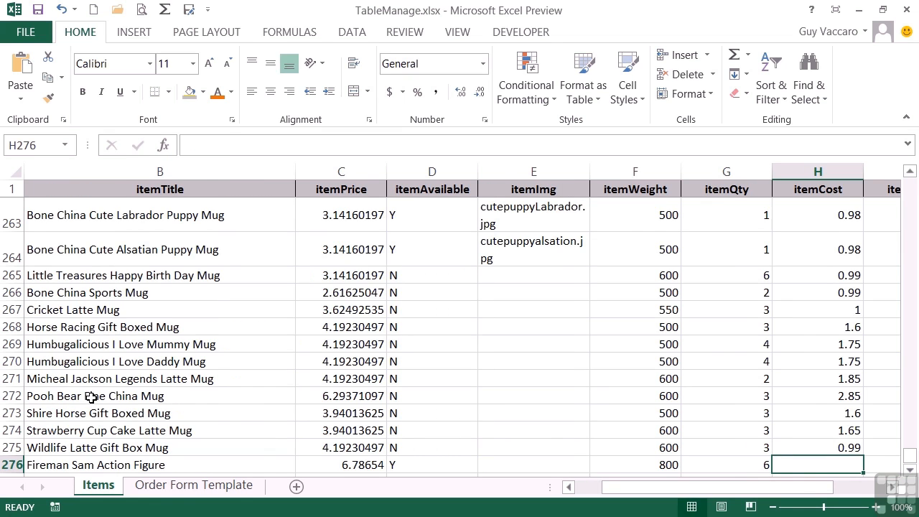
- Back on the Order Form Template sheet, inspect the unit price lookup formula and the total formula in row 13
click(215, 487)
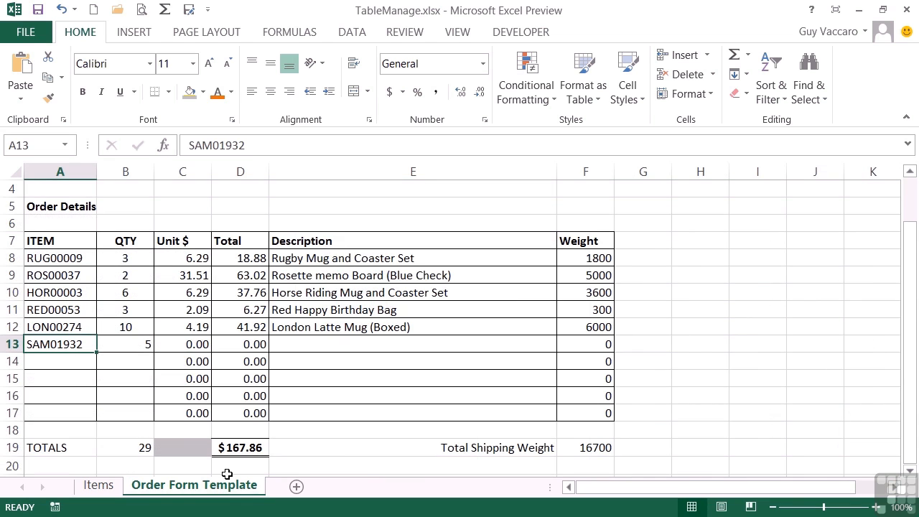
click(184, 346)
click(241, 345)
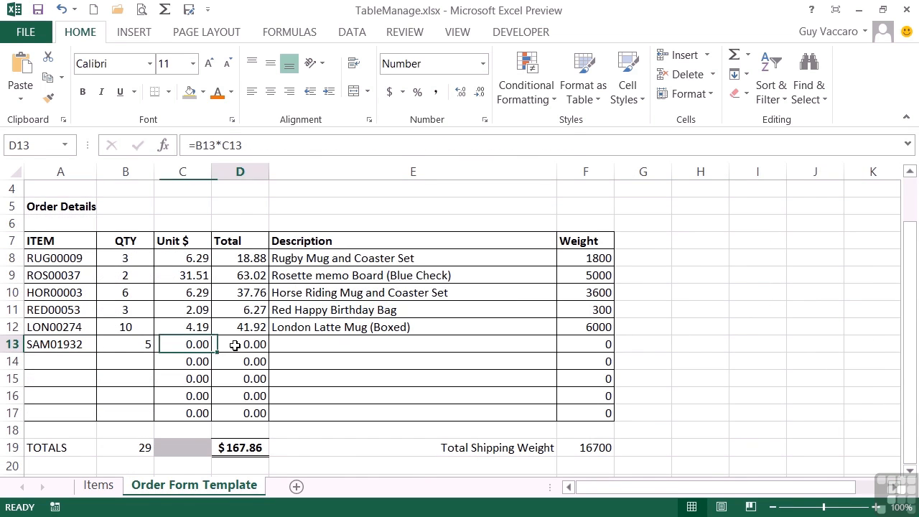
click(195, 346)
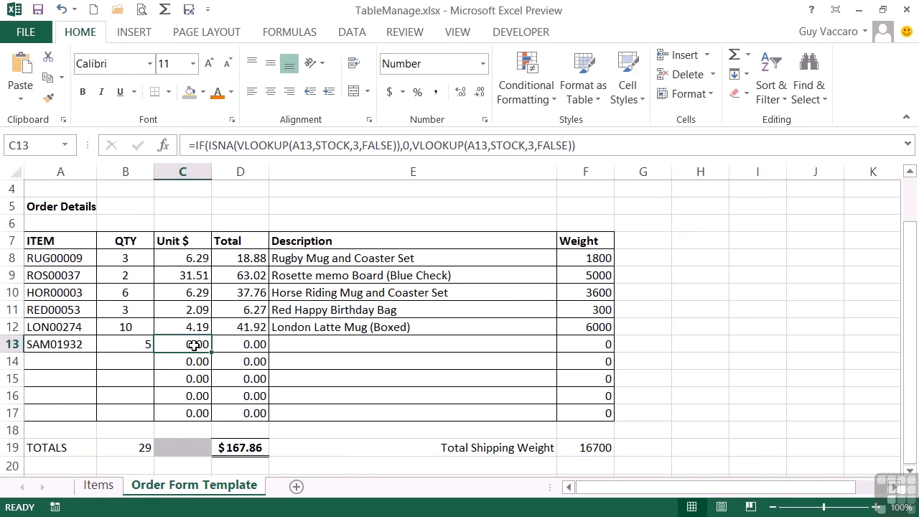
double_click(194, 345)
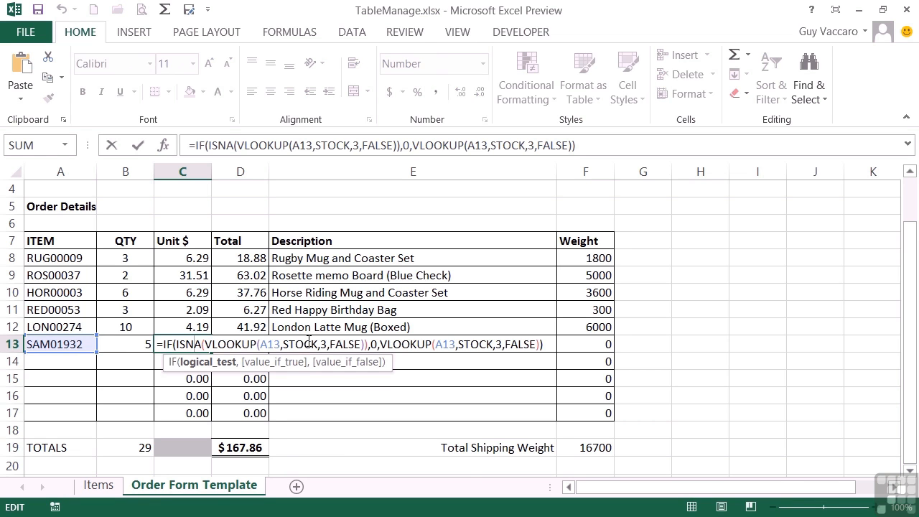
key(Escape)
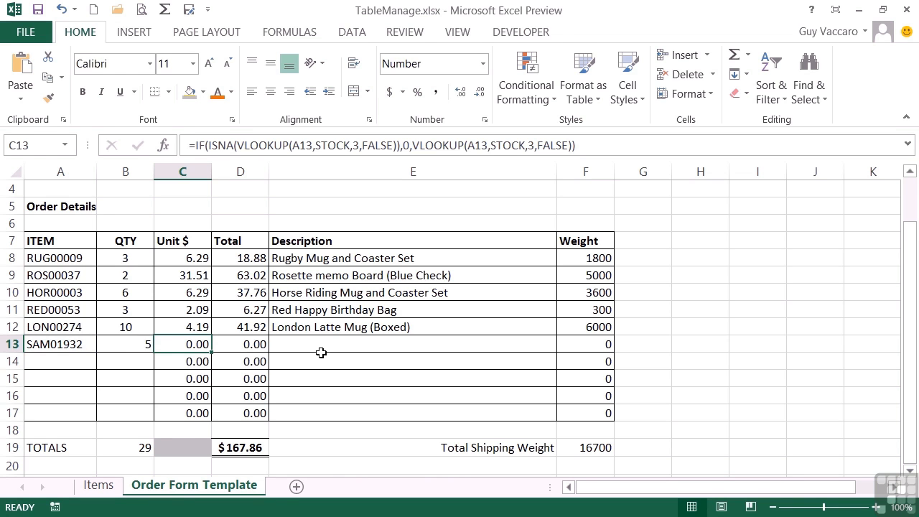
- Select the STOCK named range on the Items sheet and check which row it ends at
click(106, 487)
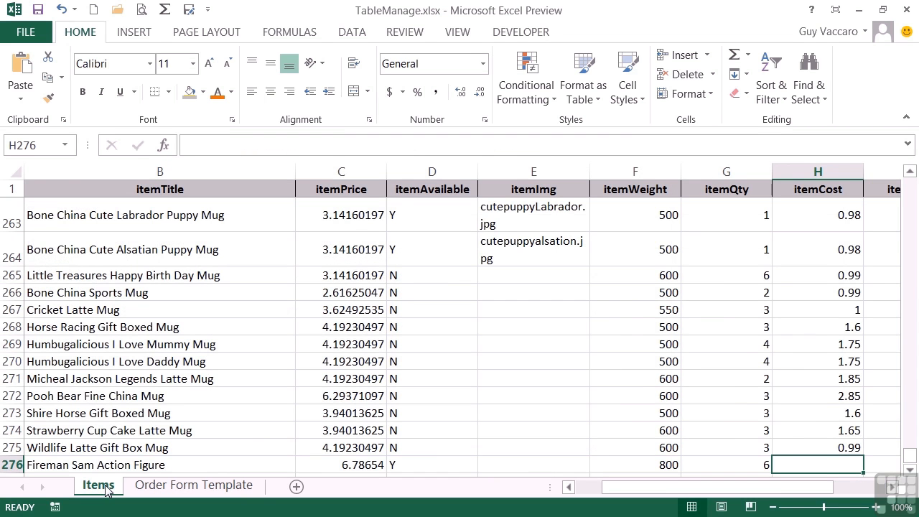
click(65, 145)
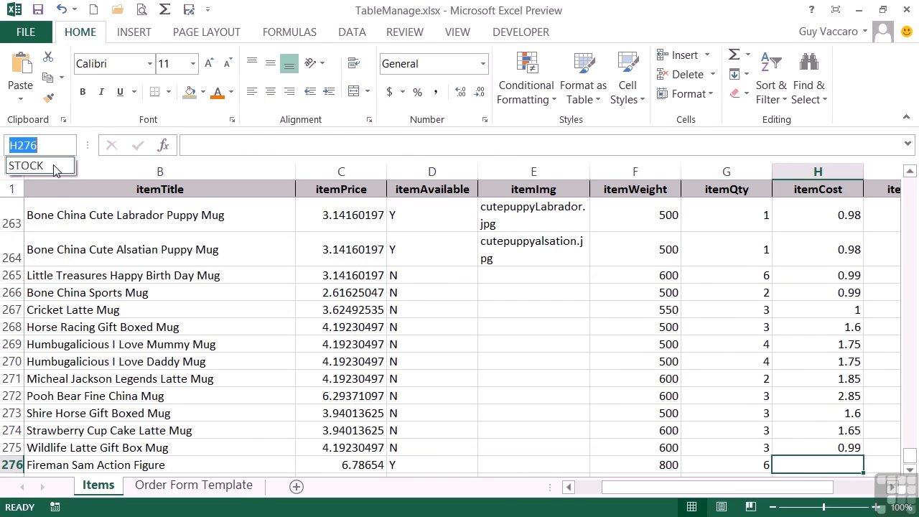
click(56, 166)
scroll(139, 331, down, 10)
scroll(139, 331, down, 20)
scroll(139, 331, down, 20)
scroll(139, 331, up, 3)
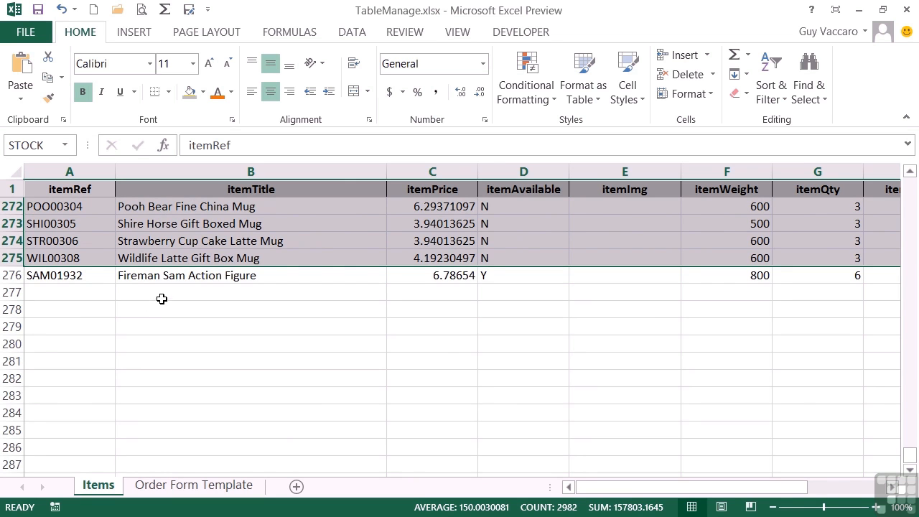
- Insert a blank row above the Wildlife Latte Gift Box Mug in row 275
click(14, 257)
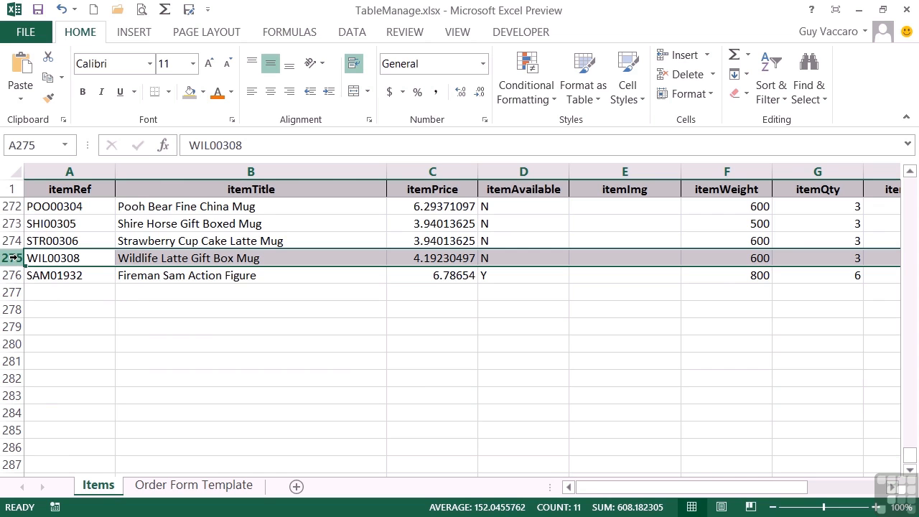
right_click(16, 258)
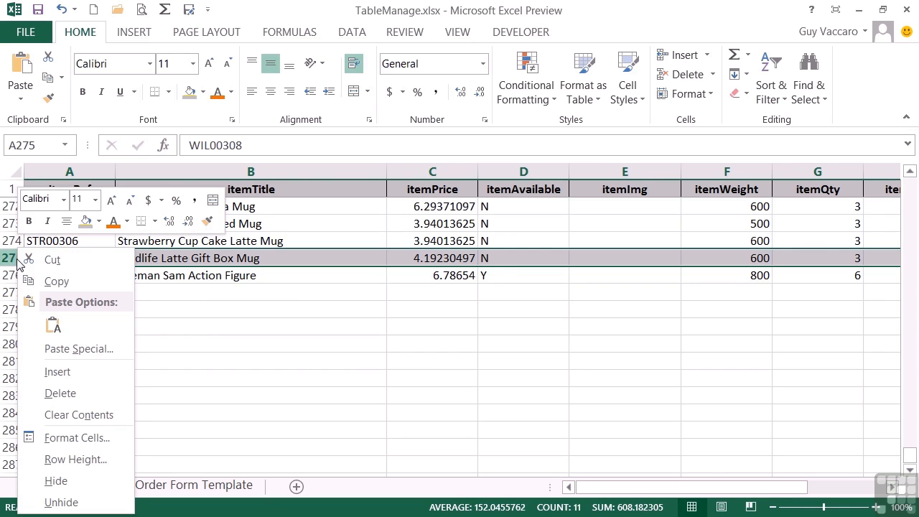
click(58, 371)
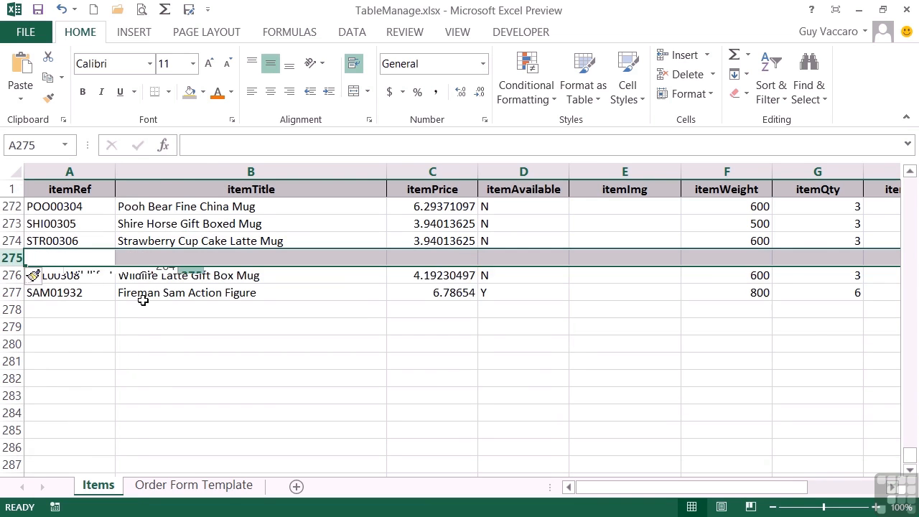
- Enter the reference SAM01932 and the title Fireman Sam Action Figure in the inserted row 275
click(53, 255)
text(SAM01932)
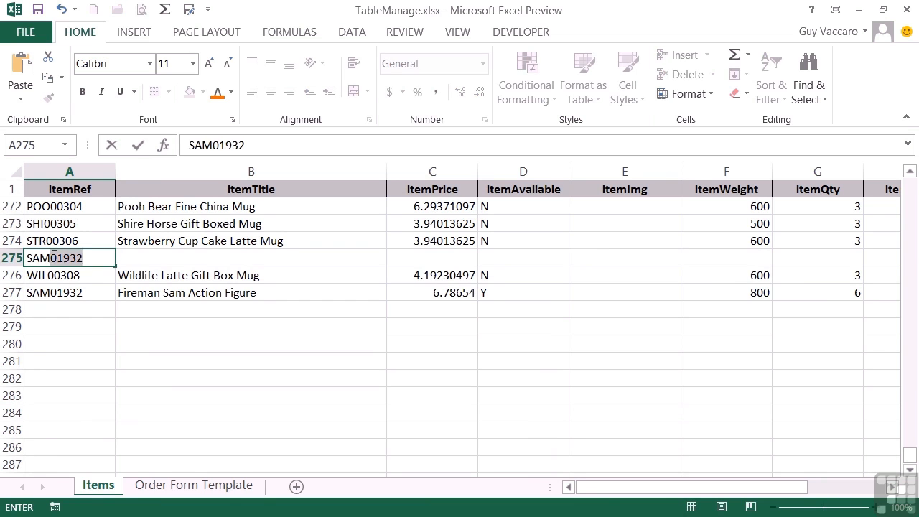
key(Tab)
text(fi)
key(Tab)
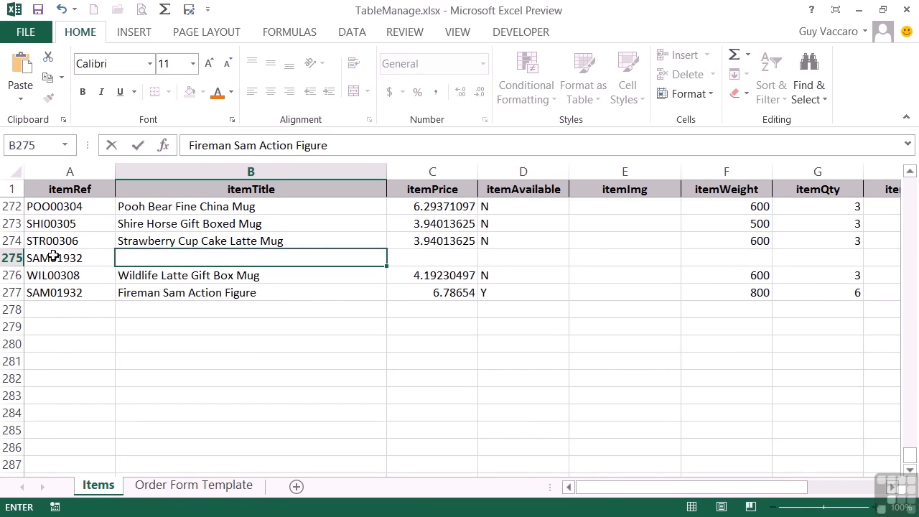
- Set the price to 6.78654 and the weight to 800 for the item in row 275
text(6.)
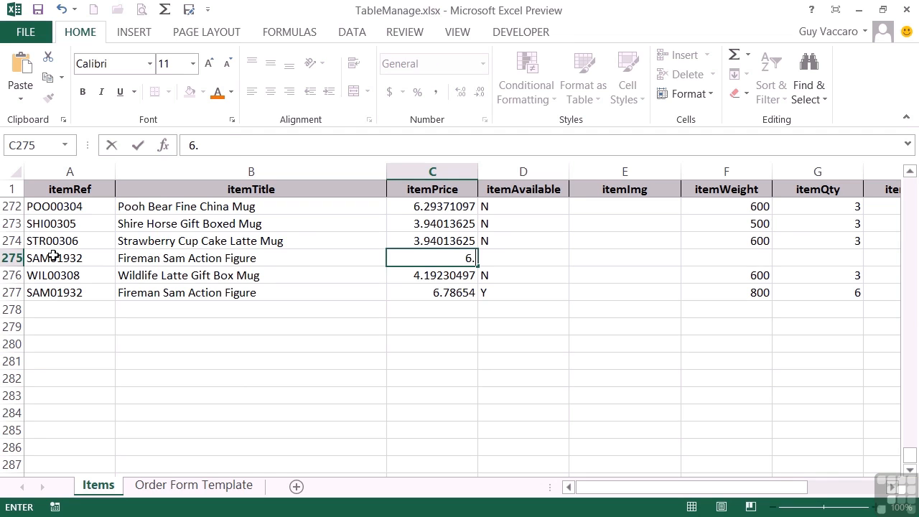
text(78654)
key(Tab)
key(Tab)
key(Tab)
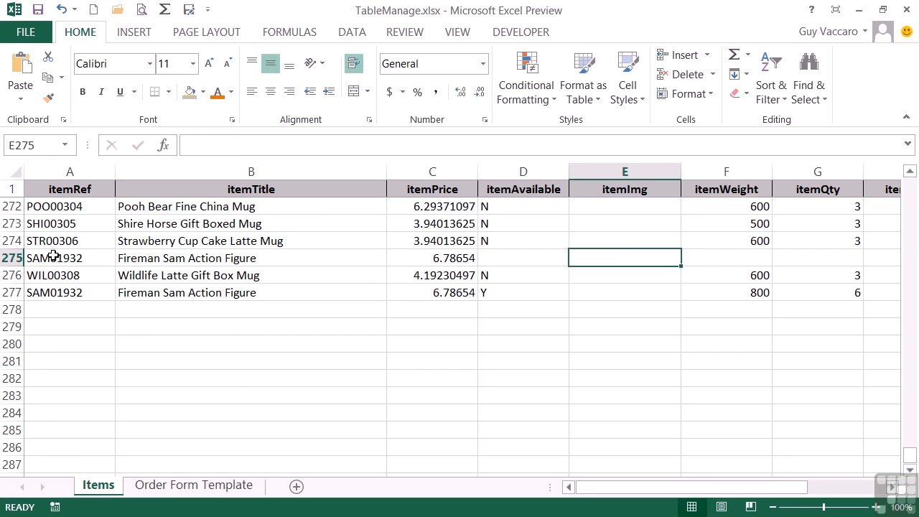
text(800)
key(Tab)
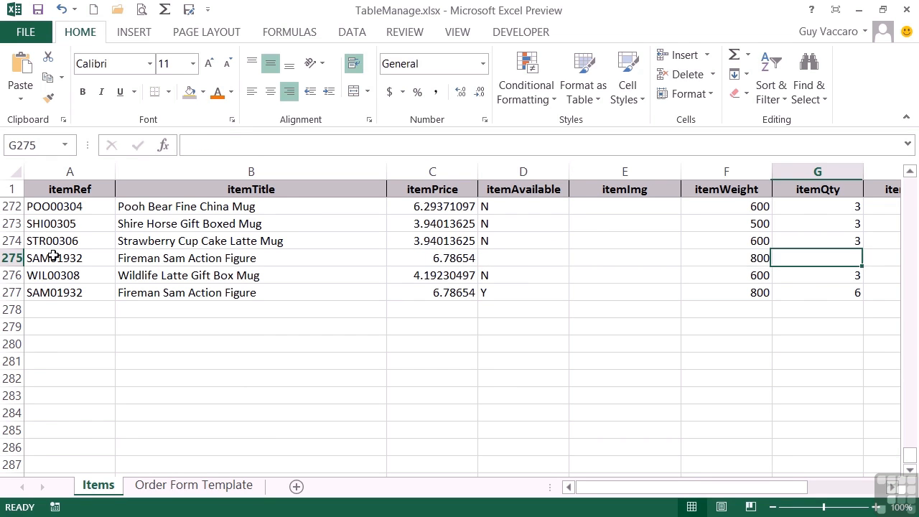
- Set the quantity to 6 for the Fireman Sam Action Figure in row 275
text(6)
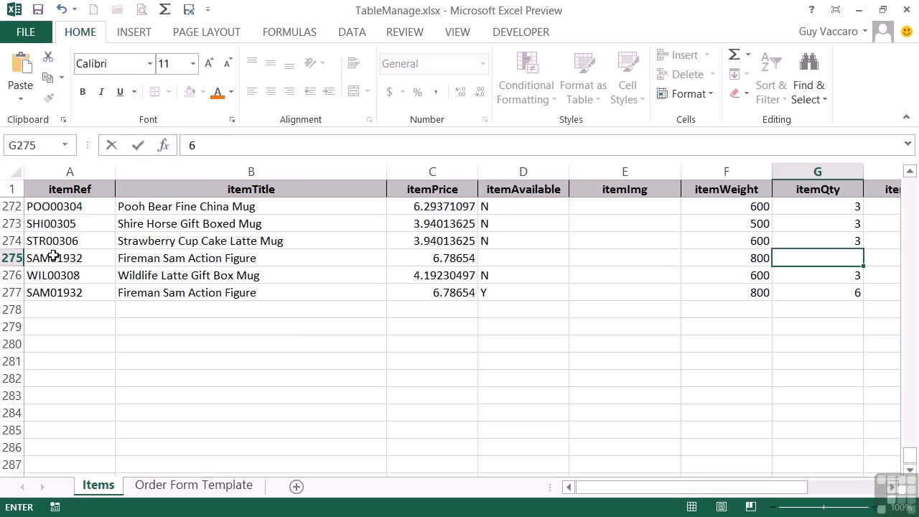
key(shift+Tab)
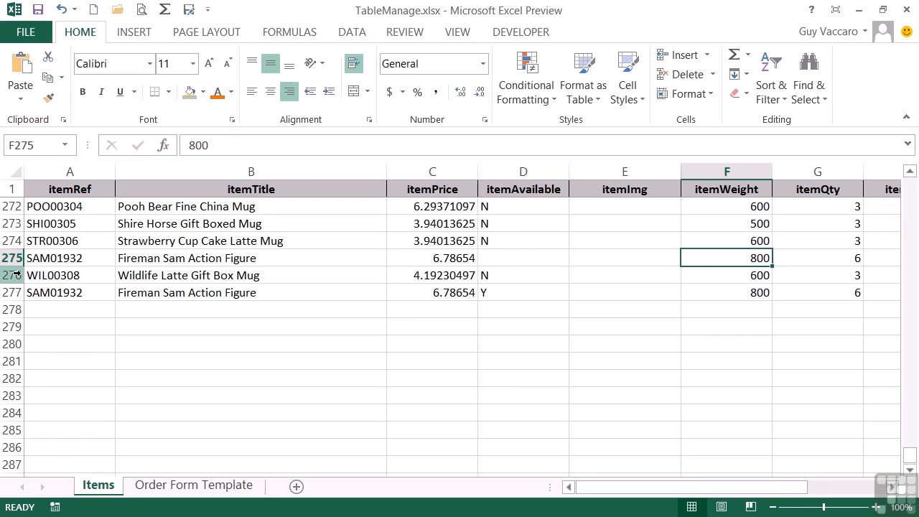
- Select the STOCK named range to check that it covers row 275, and check the SAM01932 line on the order form
click(66, 146)
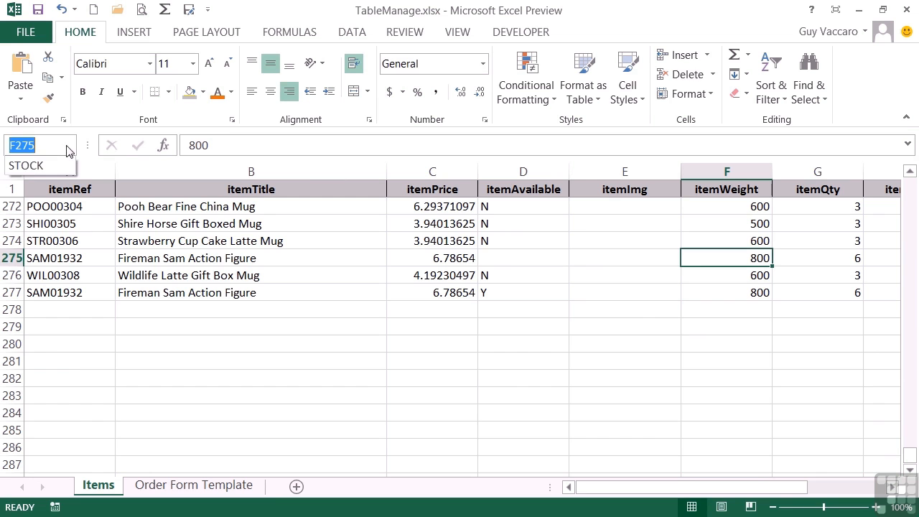
click(29, 165)
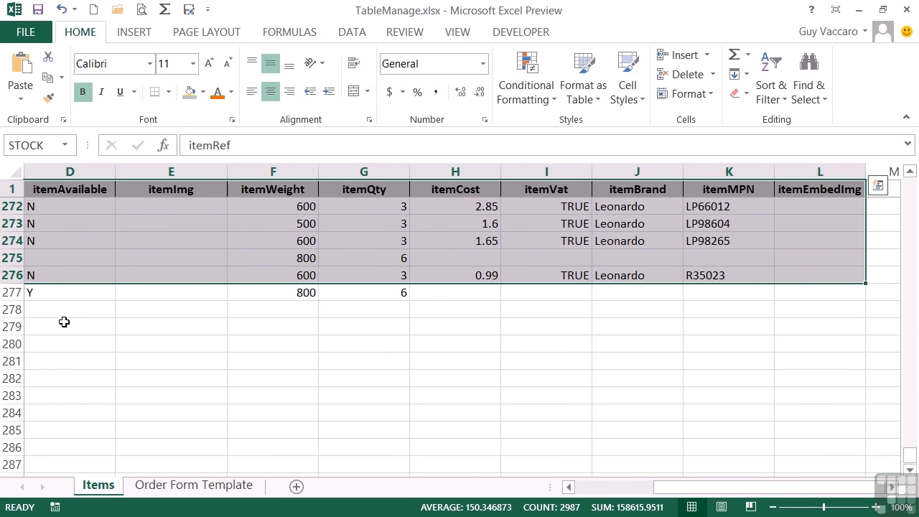
drag(667, 488, 585, 497)
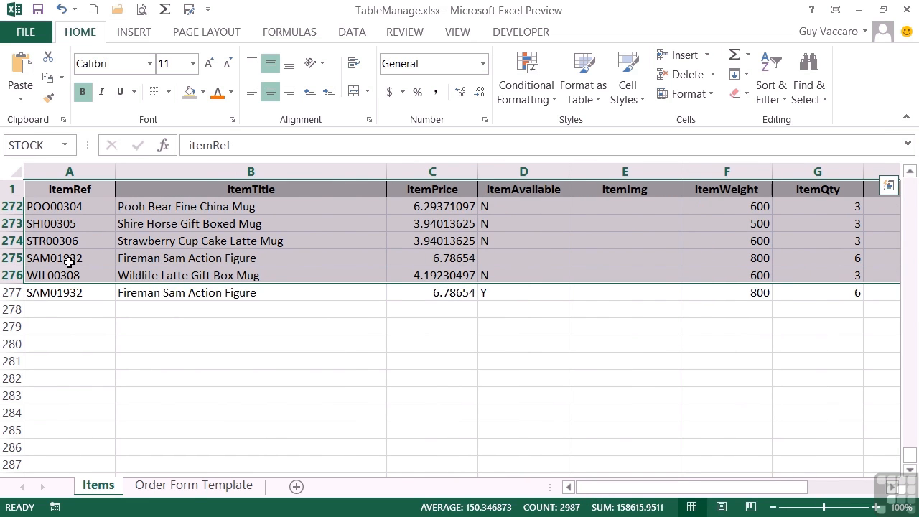
click(192, 485)
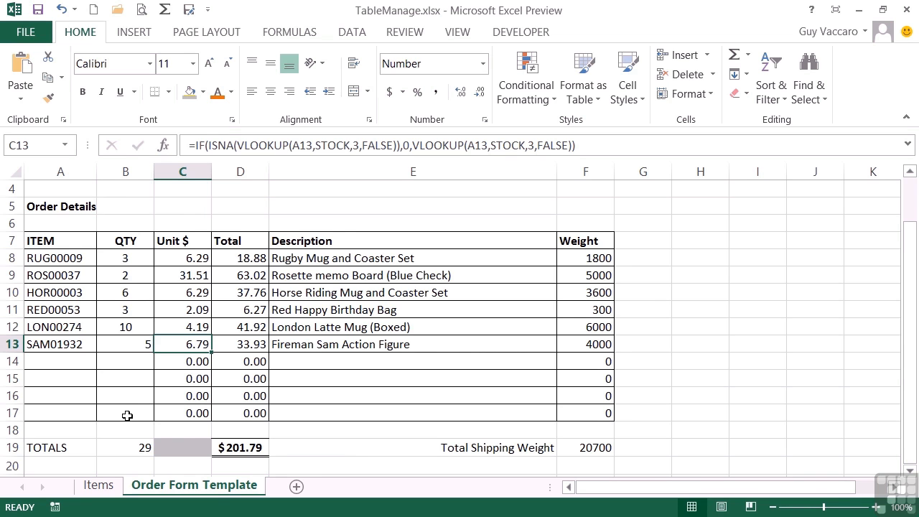
click(99, 486)
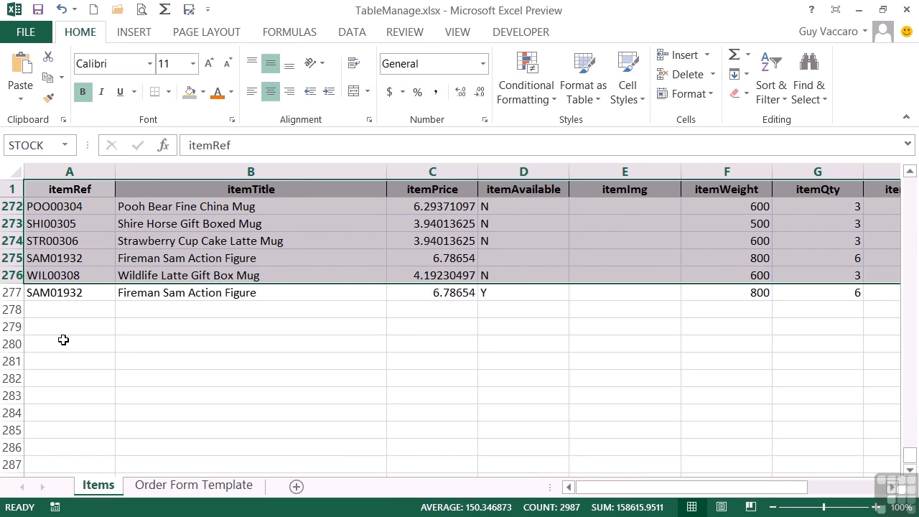
- Extend the STOCK named range to =Items!$A$1:$L$376 and check the Order Form Template sheet
click(62, 293)
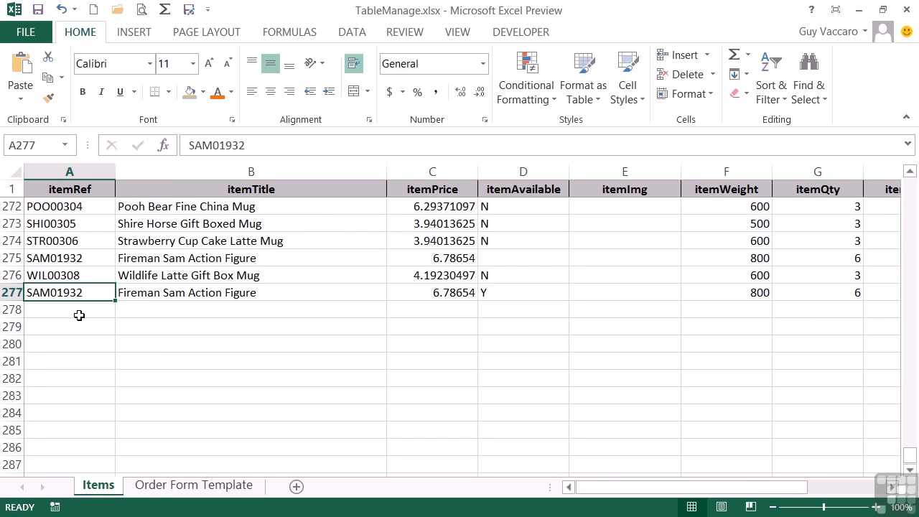
click(297, 33)
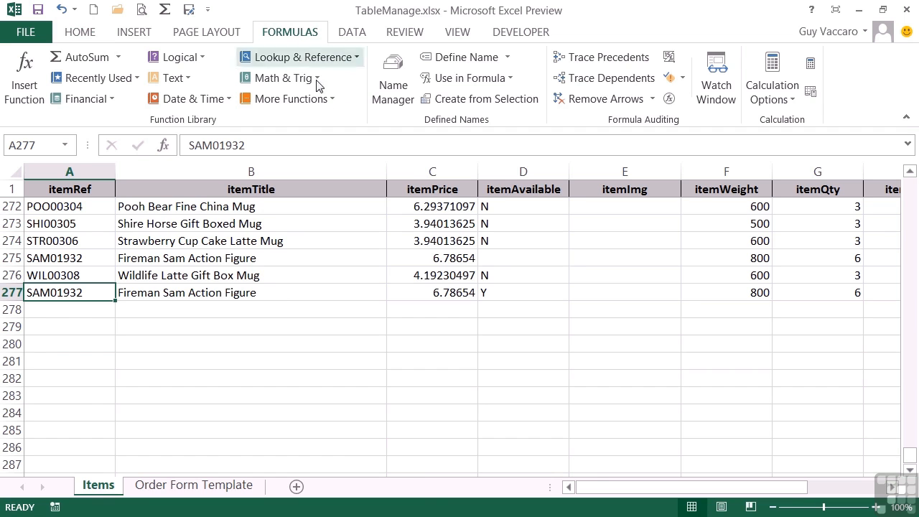
click(391, 92)
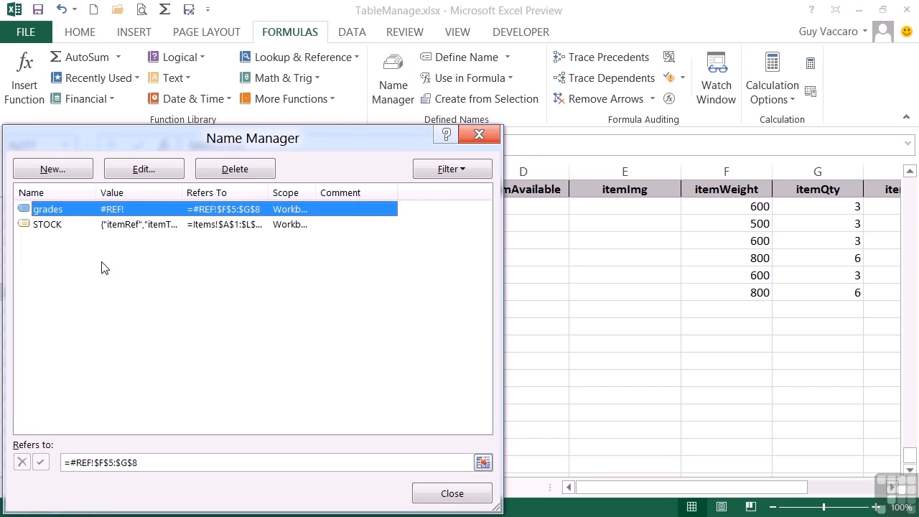
click(59, 226)
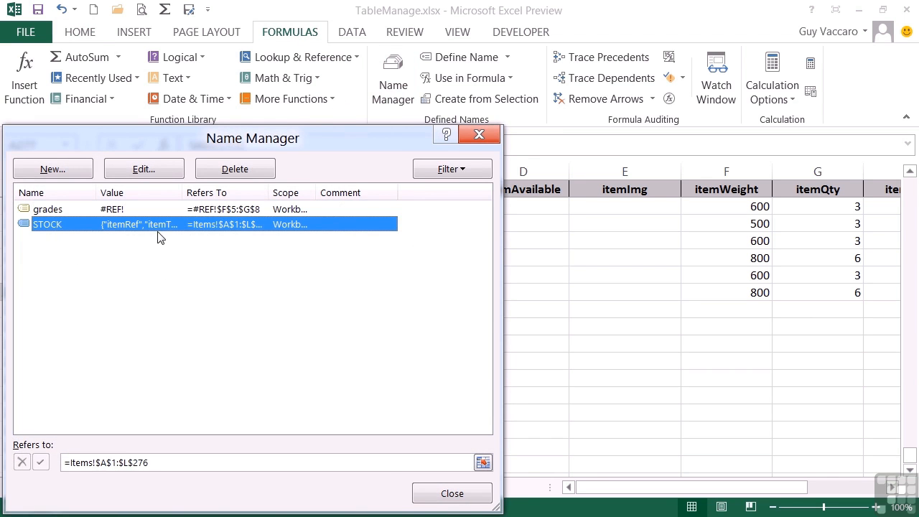
click(141, 168)
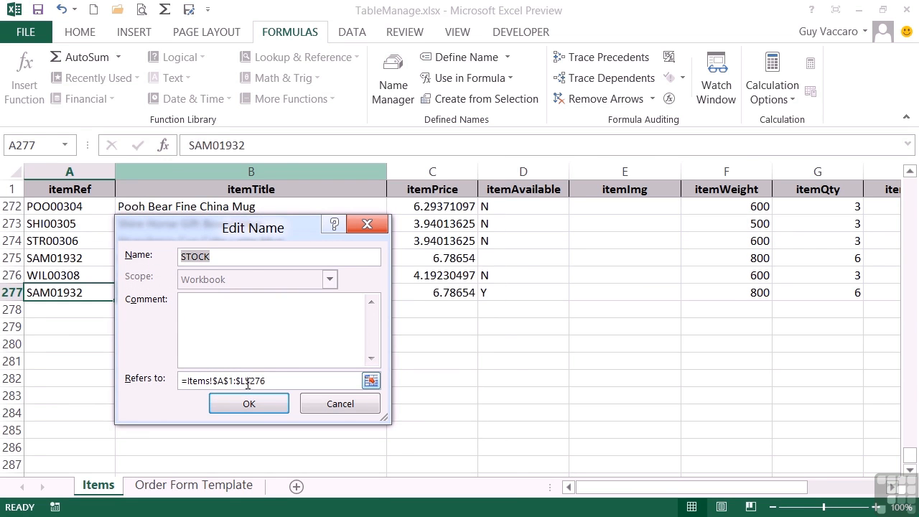
click(269, 380)
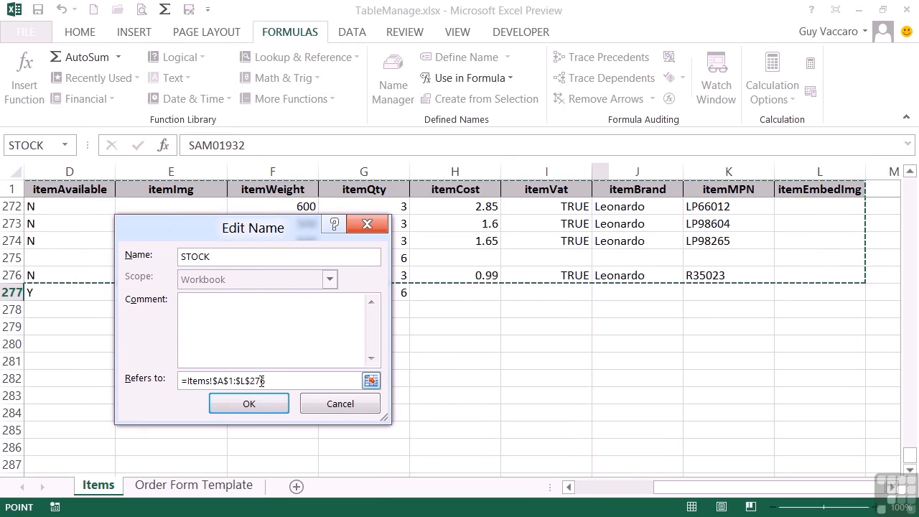
key(Left)
key(Left)
key(BackSpace)
text(3)
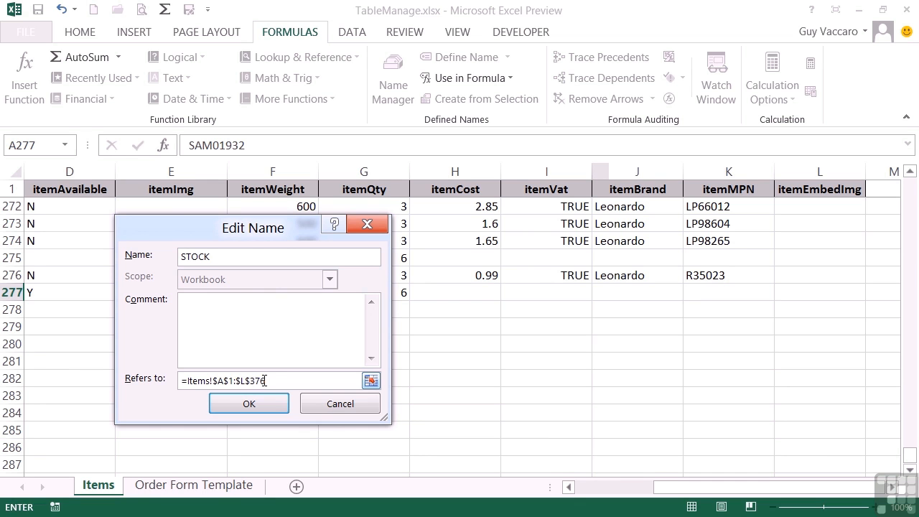
click(250, 404)
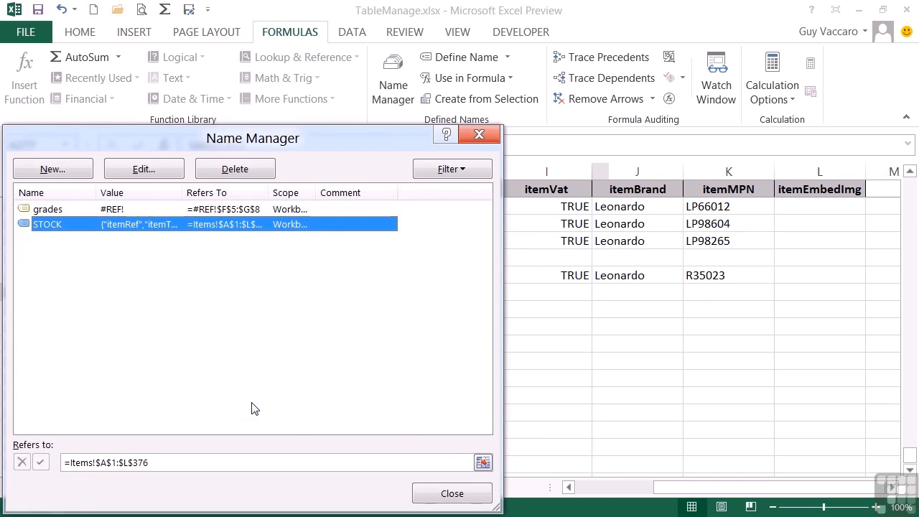
click(442, 494)
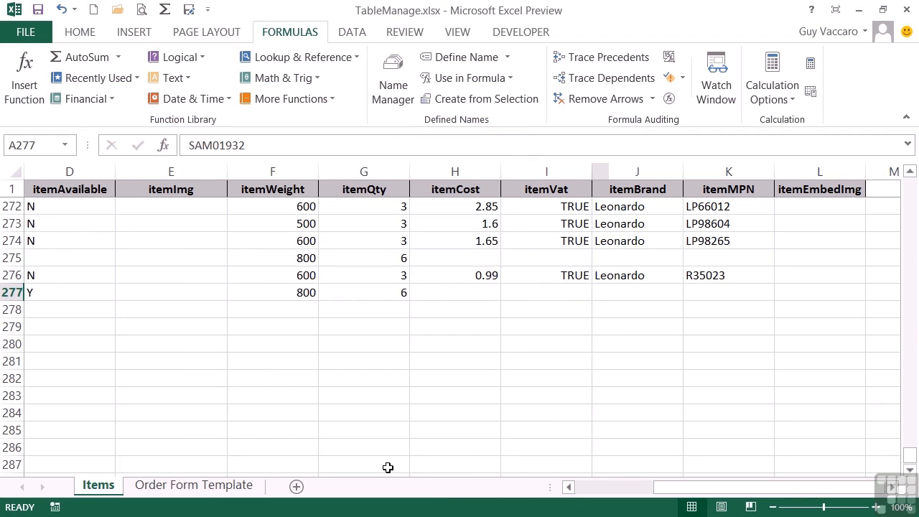
click(199, 487)
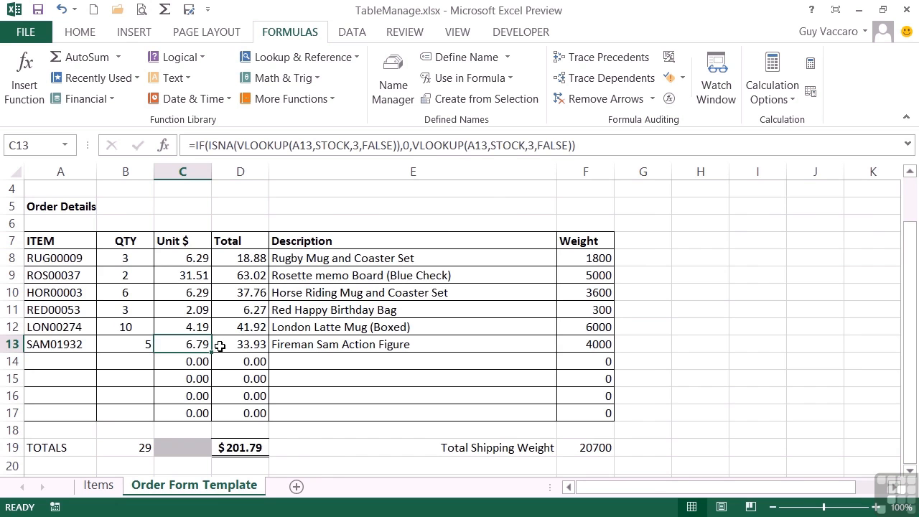
- Enter the reference FRI20000 and the title Friday Creatures in row 278 of the Items sheet
click(99, 486)
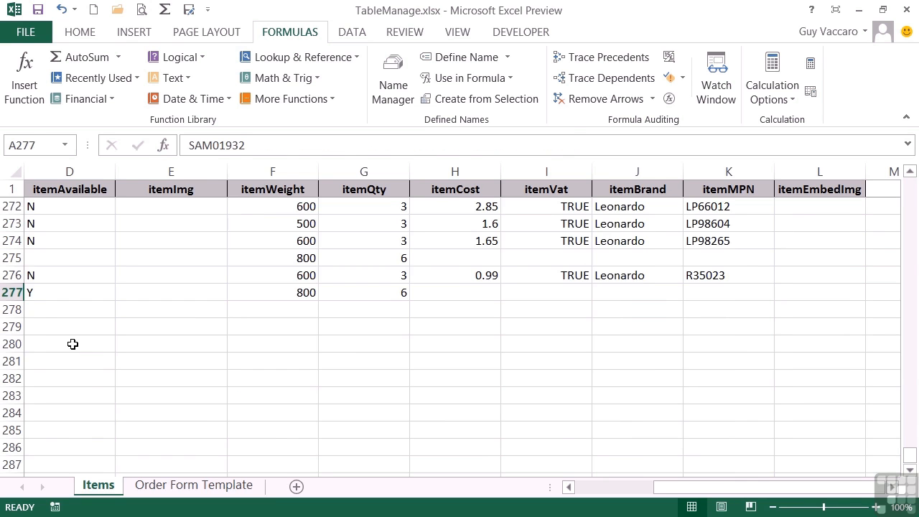
click(73, 343)
key(Left)
key(Left)
key(Left)
key(Up)
key(Up)
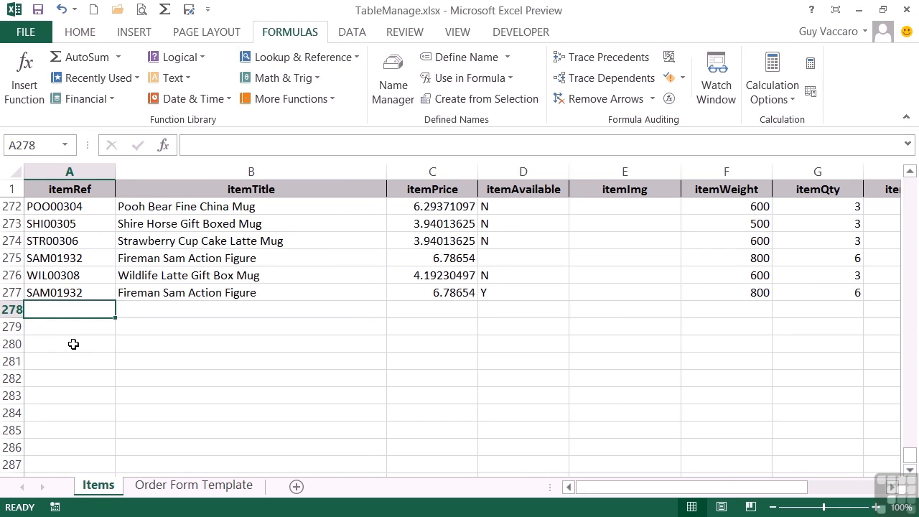
text(FRI)
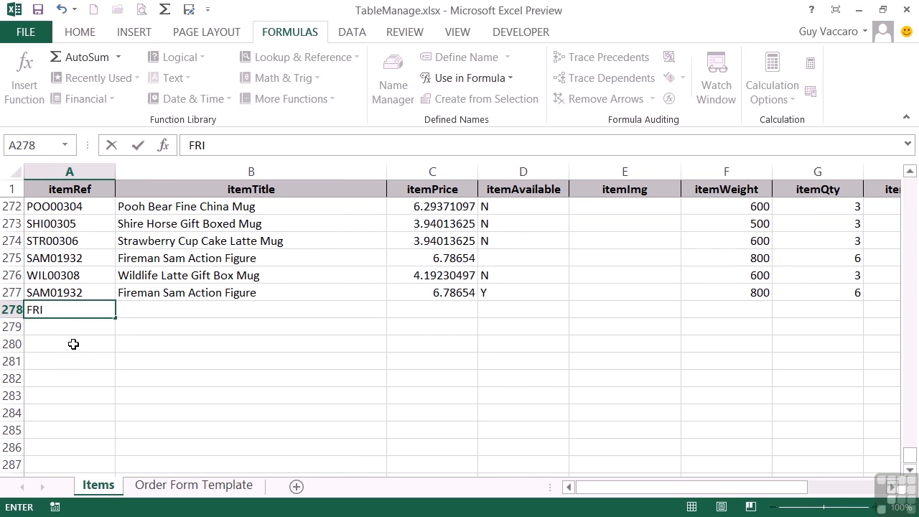
text(20000)
key(Tab)
text(Friday Creat)
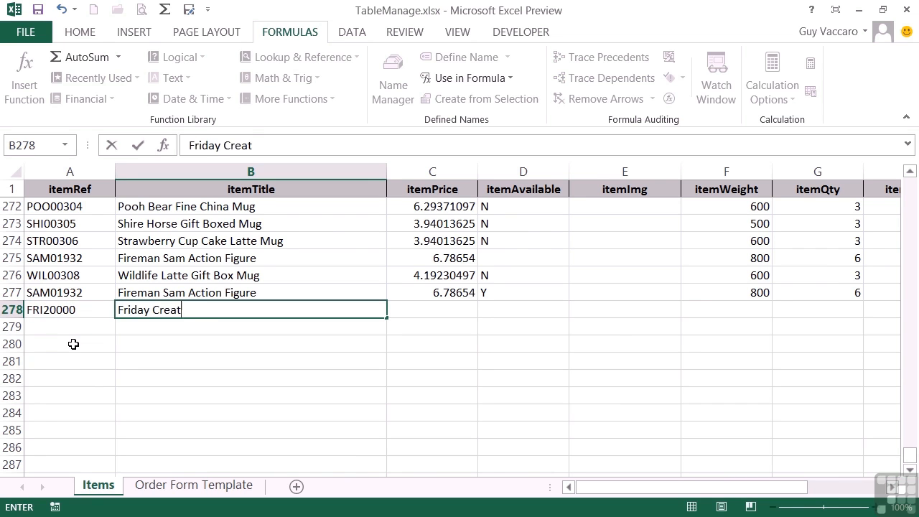
text(ures)
key(Tab)
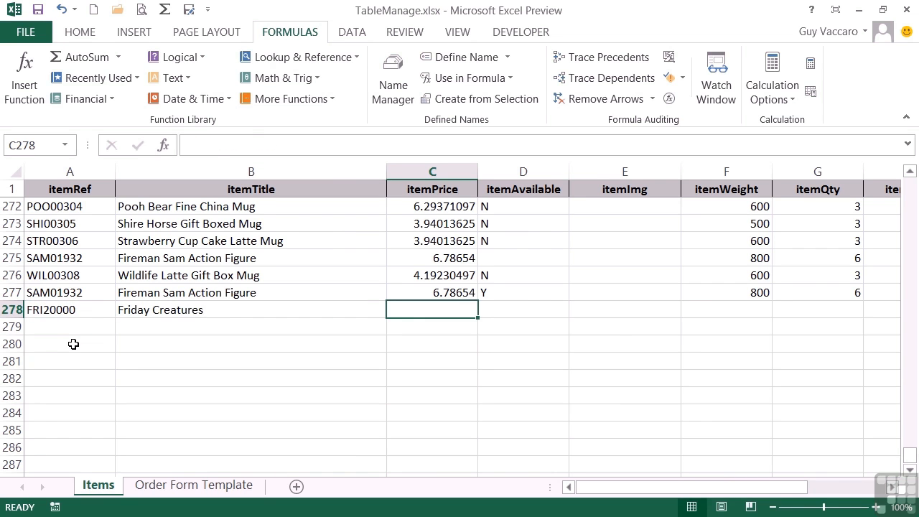
- Set the price to 7.9854 and the availability to Y for Friday Creatures in row 278
text(7.9854)
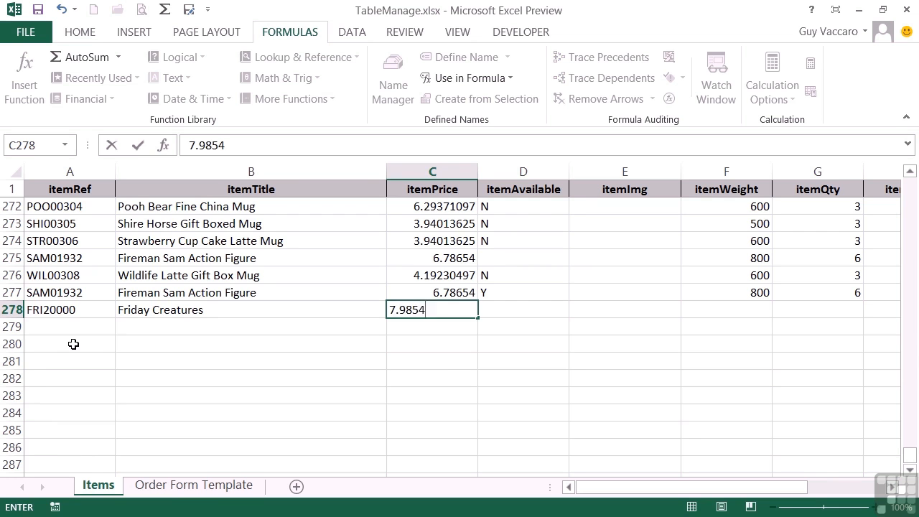
key(Tab)
text(Y)
key(Tab)
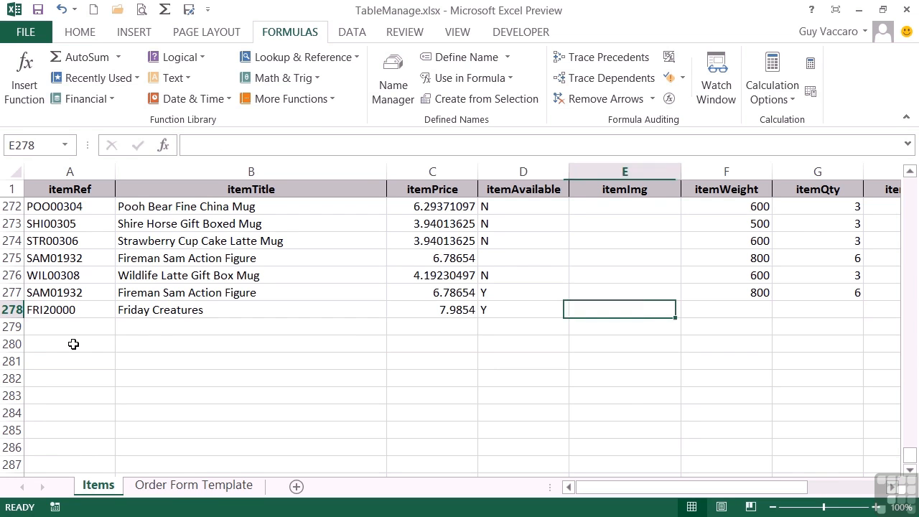
- Set the weight to 300 and the quantity to 50 for Friday Creatures in row 278
key(Tab)
text(300)
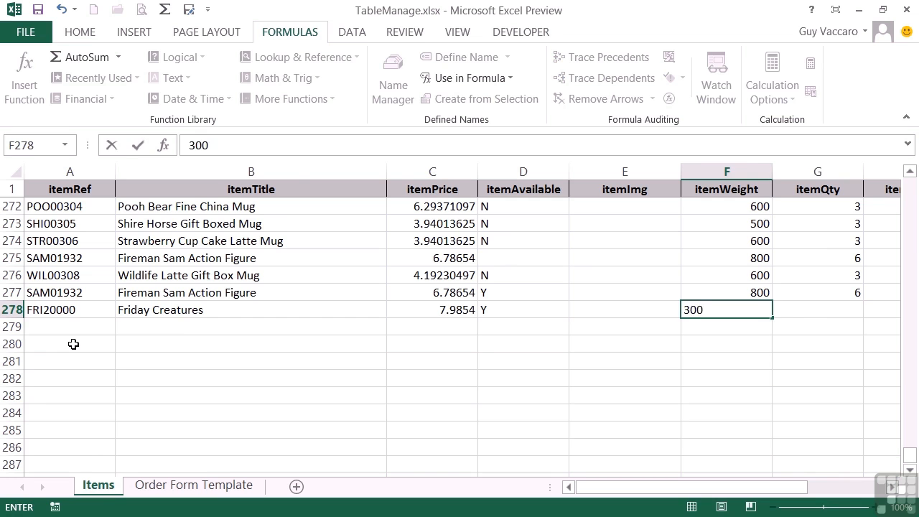
key(Tab)
text(50)
key(shift+Tab)
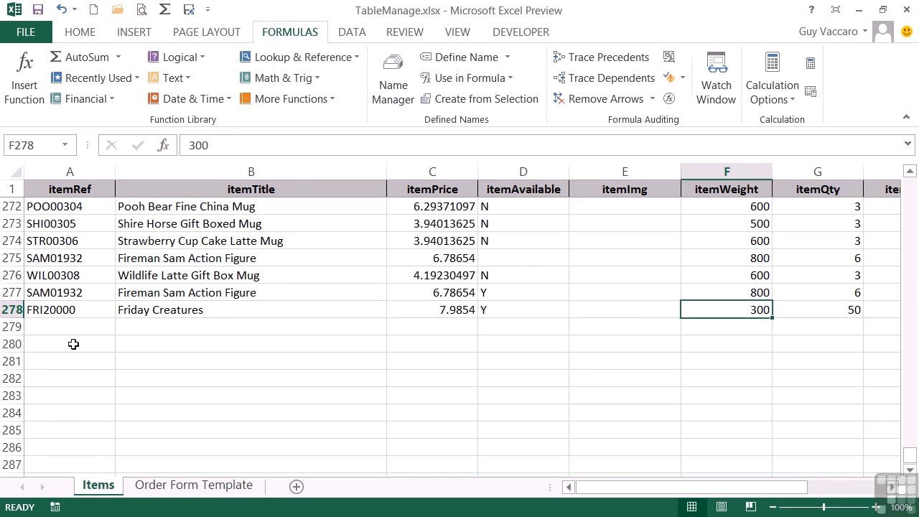
- Add item FRI20000 with a quantity of 4 in row 14 of the Order Form Template sheet
click(195, 486)
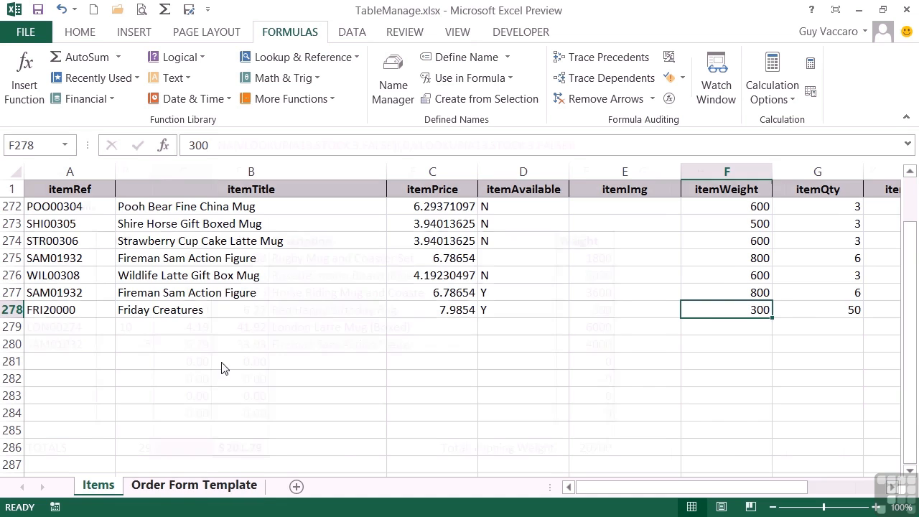
click(73, 363)
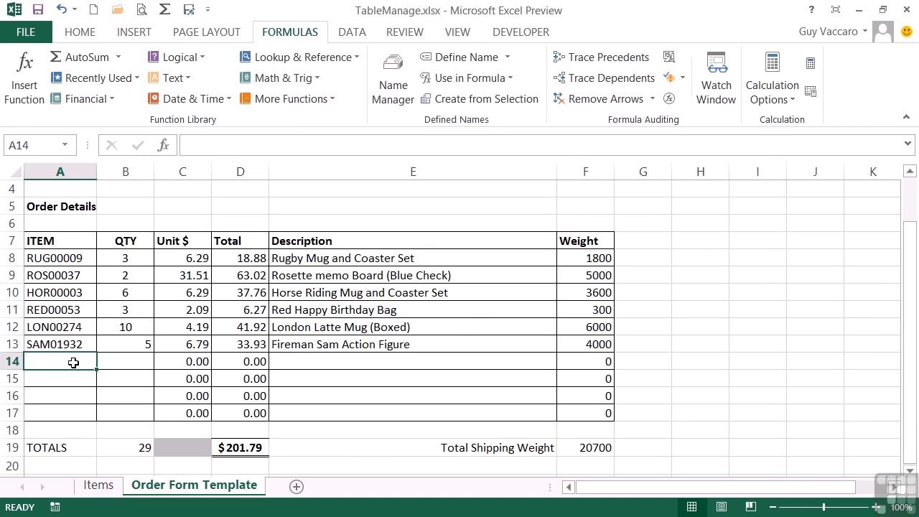
text(FR)
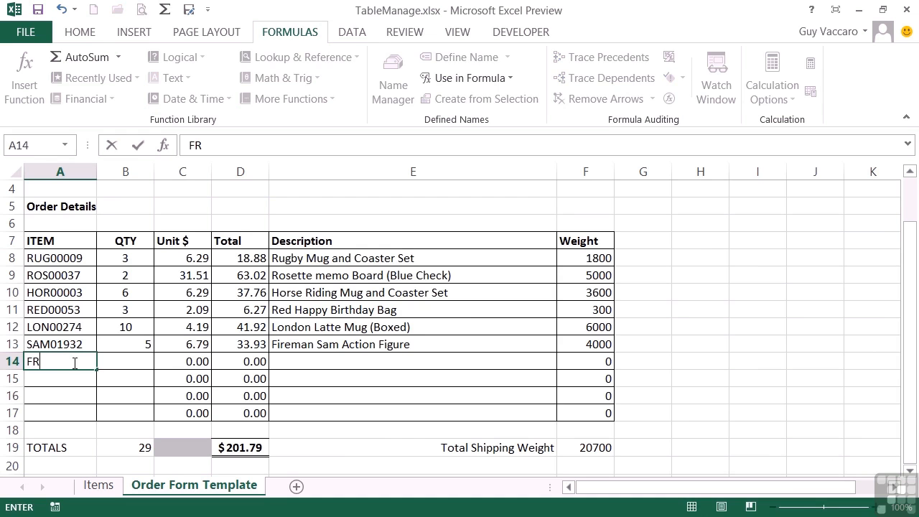
text(I20000)
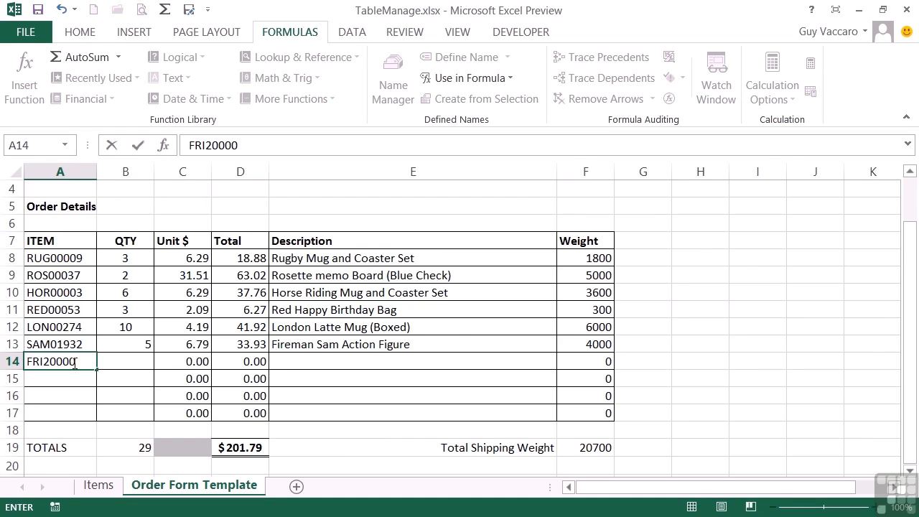
key(Tab)
text(4)
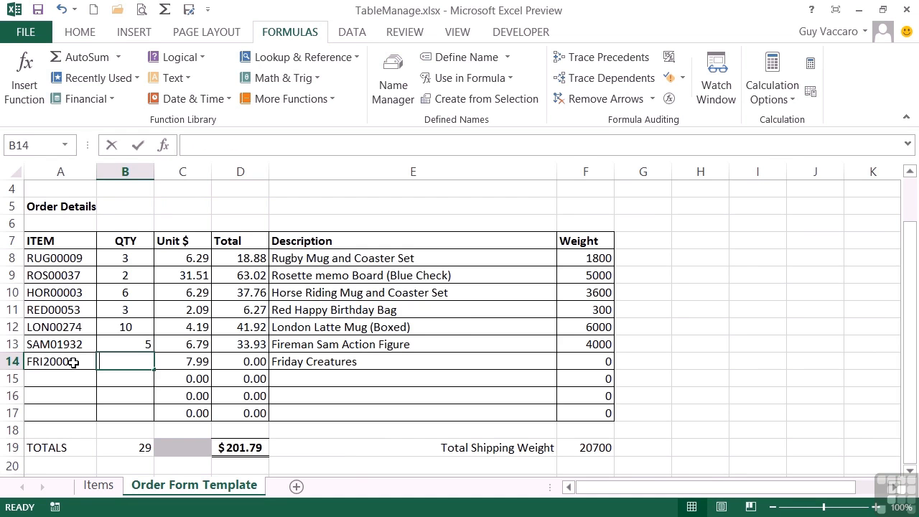
key(Tab)
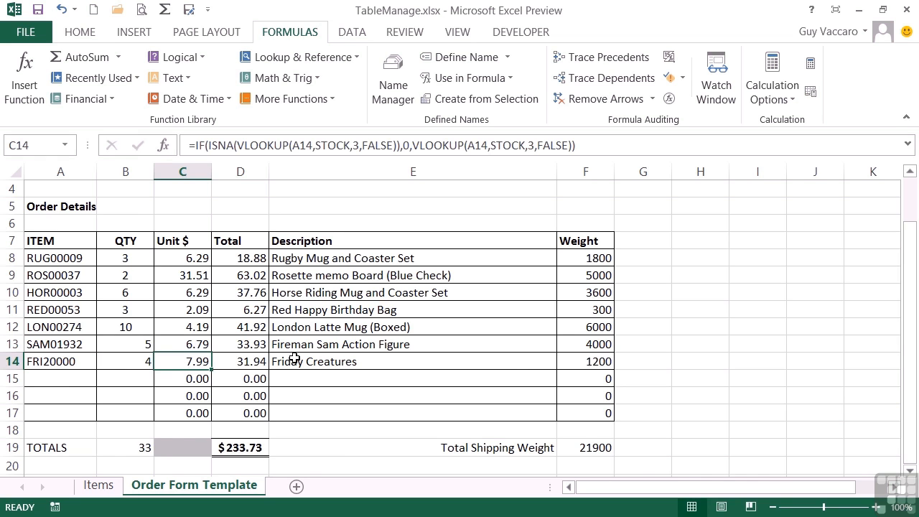